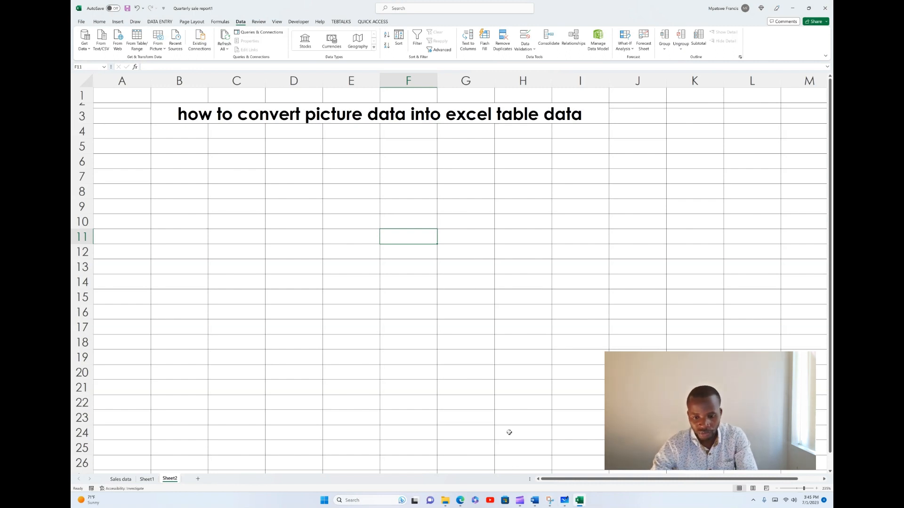
Step: Switch to Microsoft Edge and open the "PayRoll OR Salary Sheet for XYZ Company" image from the Bing image results
{"action": "left_click", "coordinate": [460, 500]}
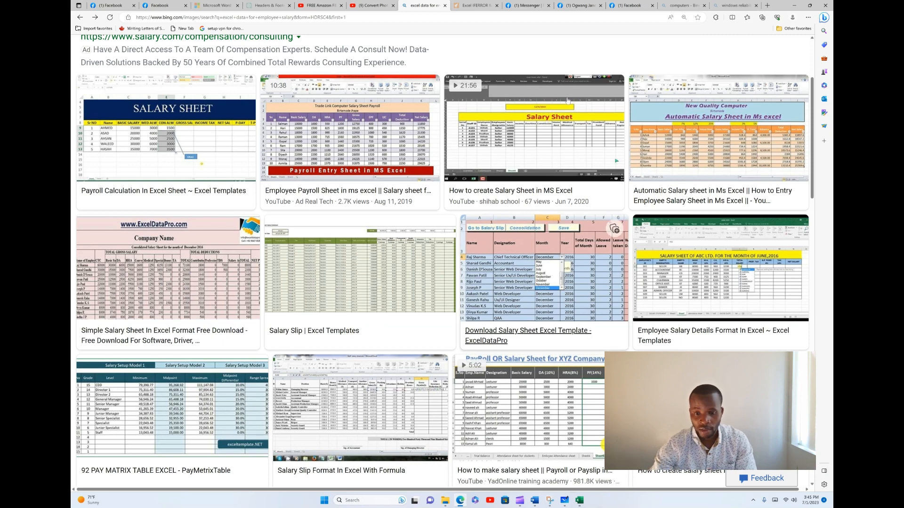
{"action": "mouse_move", "coordinate": [561, 403]}
{"action": "left_click", "coordinate": [572, 383]}
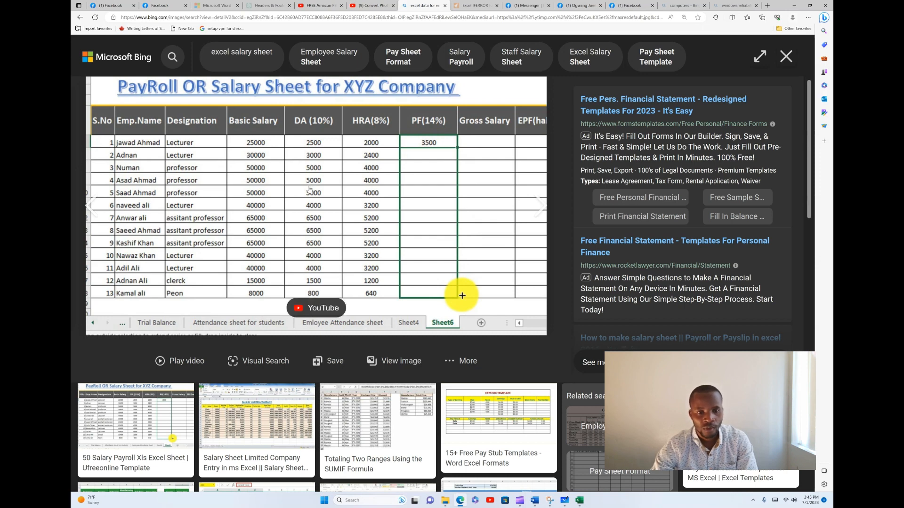
Step: Save the payroll sheet image to the Pictures folder as a JPEG named sample1
{"action": "right_click", "coordinate": [313, 171]}
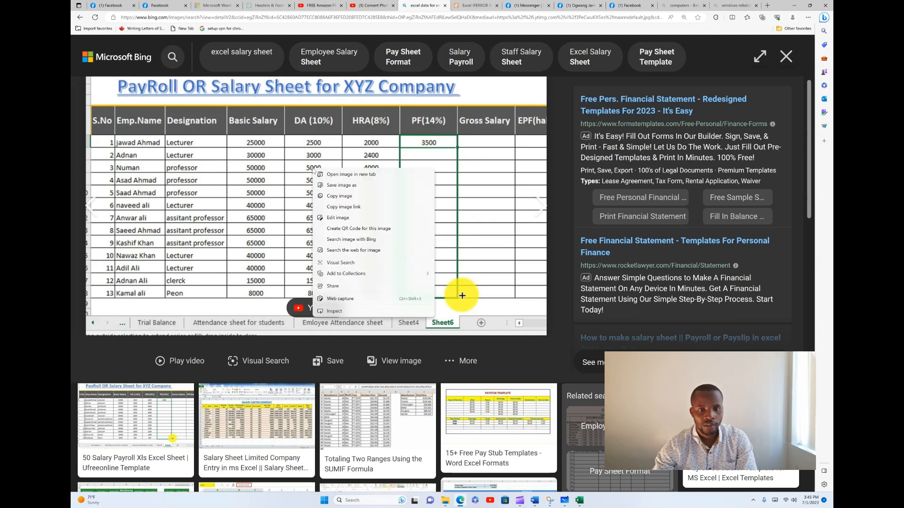
{"action": "left_click", "coordinate": [341, 187]}
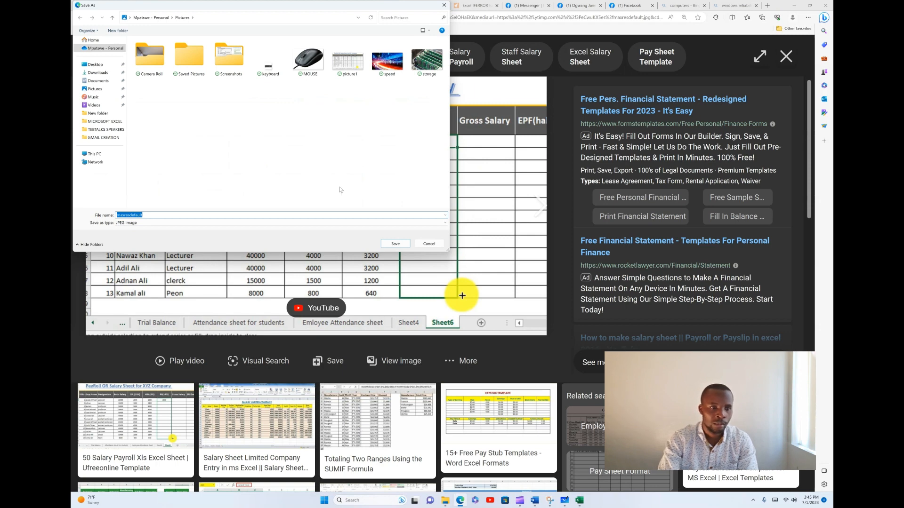
{"action": "type", "text": "sa"}
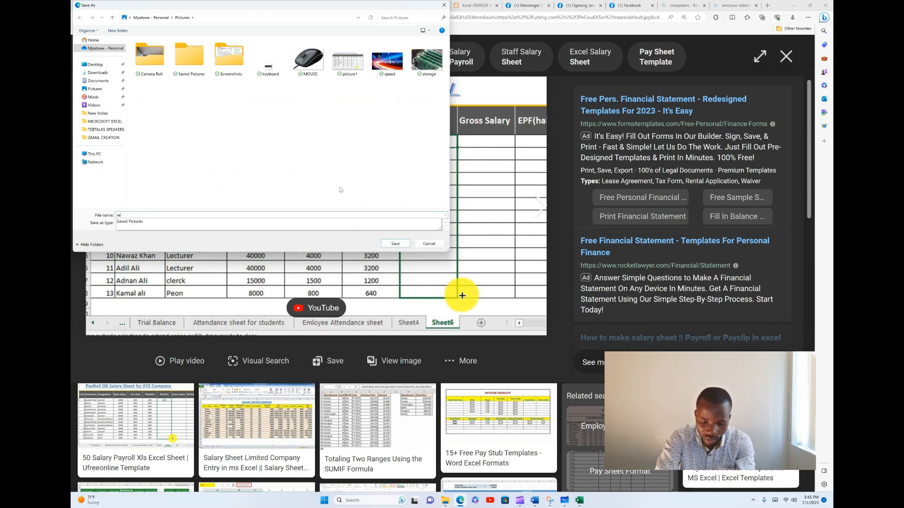
{"action": "type", "text": "mple1"}
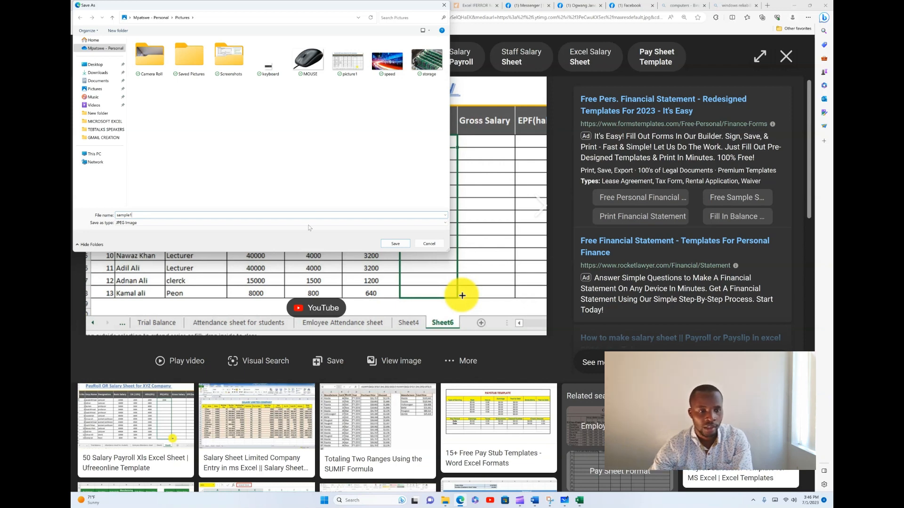
{"action": "left_click", "coordinate": [394, 244]}
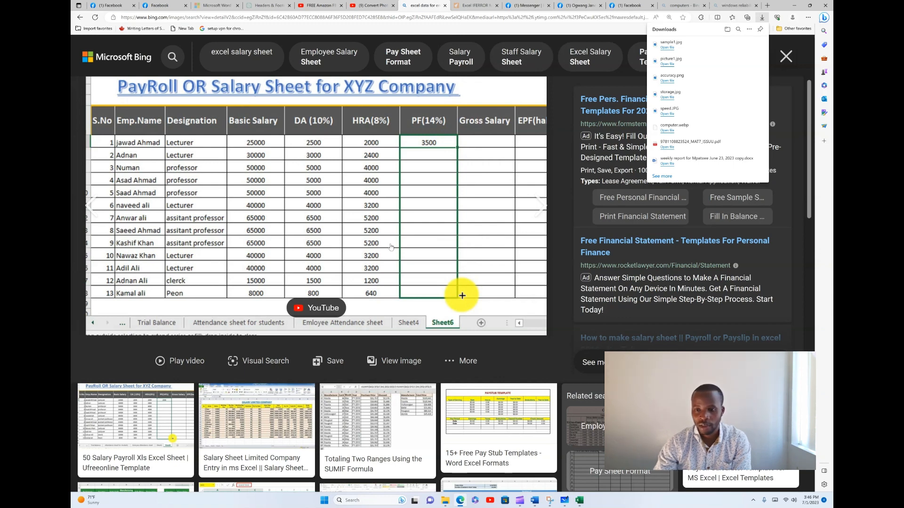
Step: Switch back to Excel and import data from the picture file sample1 in the Pictures folder
{"action": "left_click", "coordinate": [580, 501]}
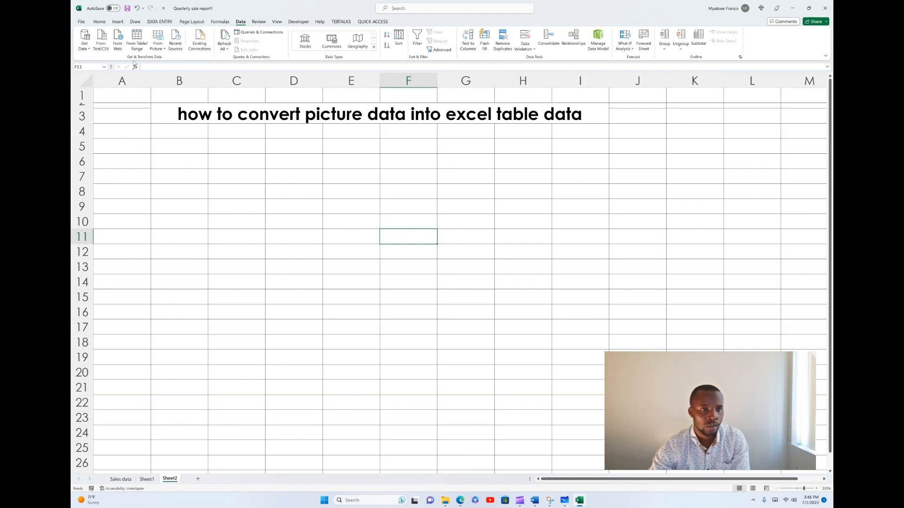
{"action": "left_click", "coordinate": [164, 49]}
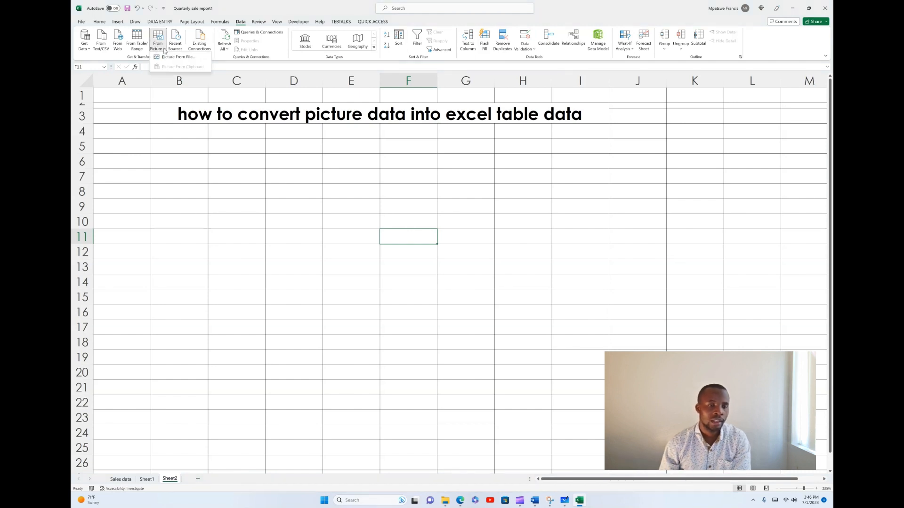
{"action": "left_click", "coordinate": [179, 58]}
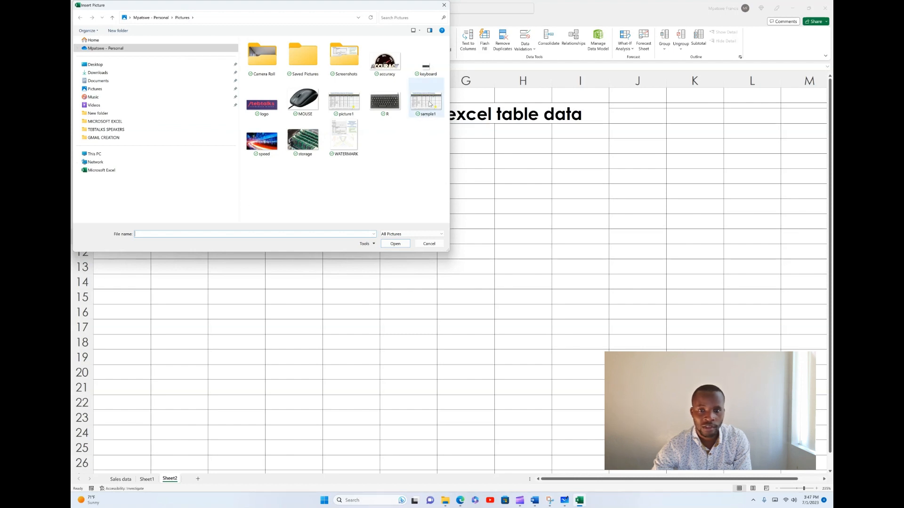
{"action": "left_click", "coordinate": [427, 107]}
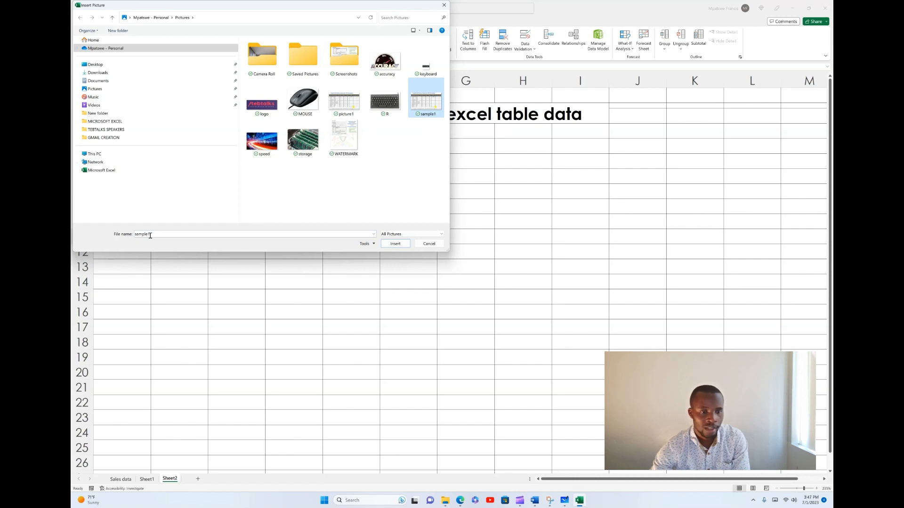
{"action": "left_click", "coordinate": [394, 244]}
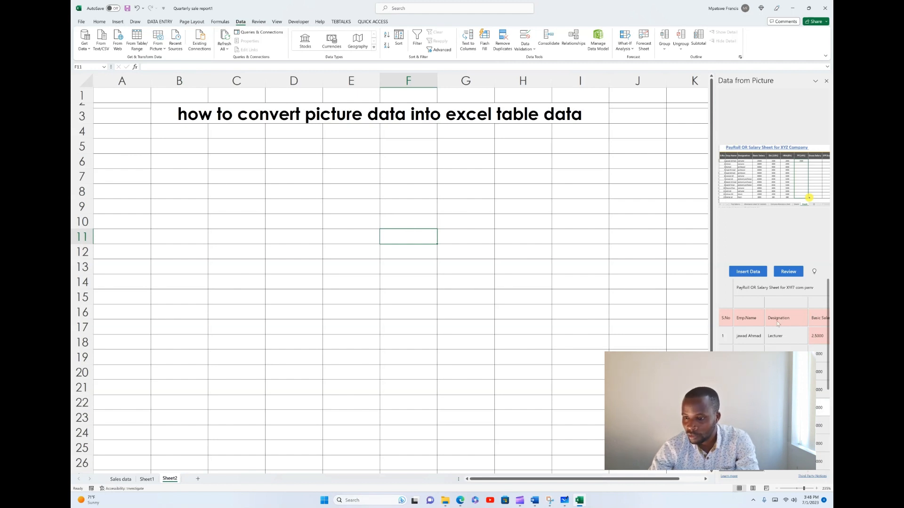
Step: Review the data recognised from the picture and accept every flagged item as it stands
{"action": "left_click", "coordinate": [782, 273]}
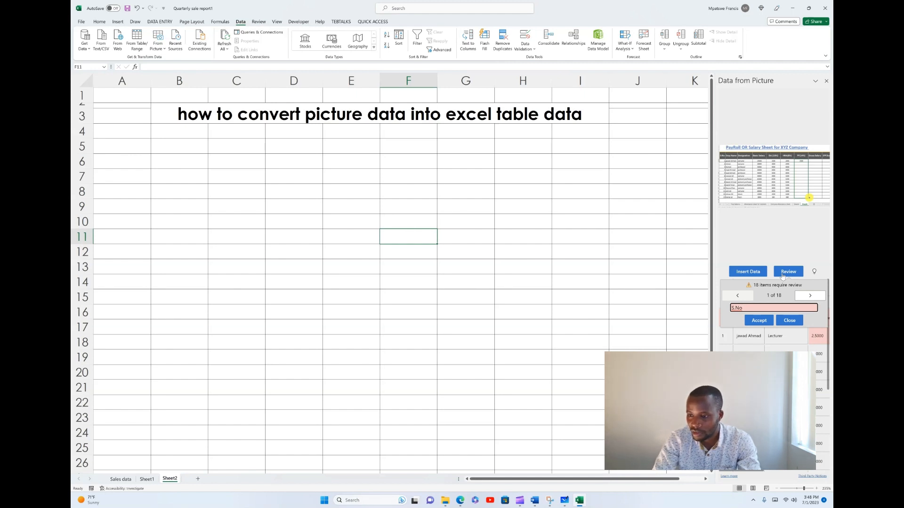
{"action": "left_click", "coordinate": [753, 322]}
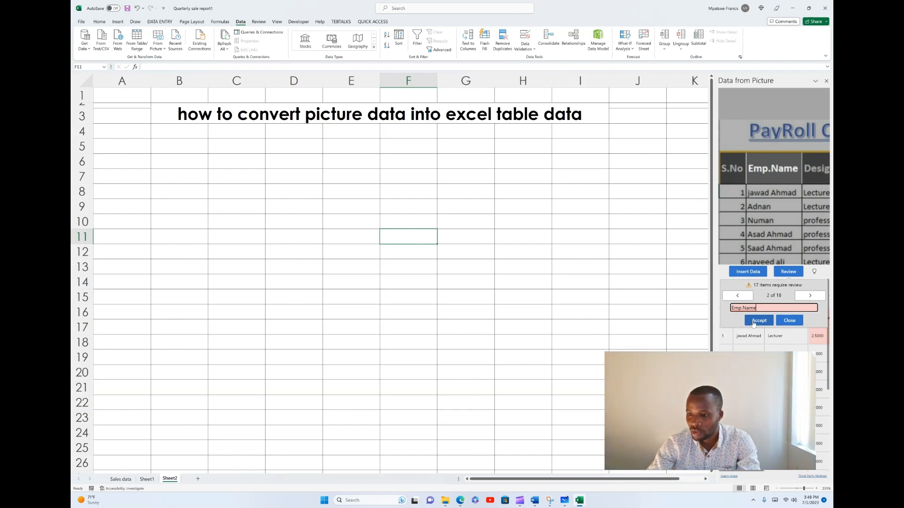
{"action": "left_click", "coordinate": [753, 324]}
{"action": "left_click", "coordinate": [753, 324]}
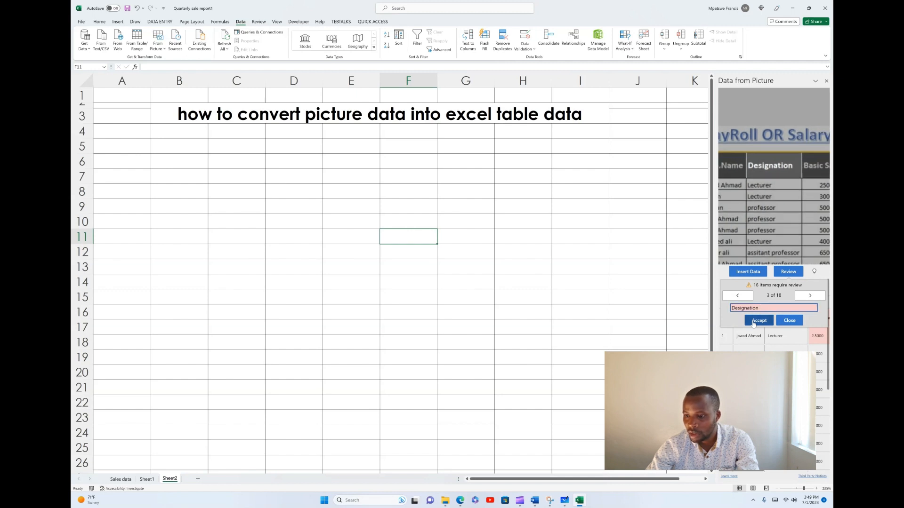
{"action": "left_click", "coordinate": [754, 324]}
{"action": "left_click", "coordinate": [754, 324]}
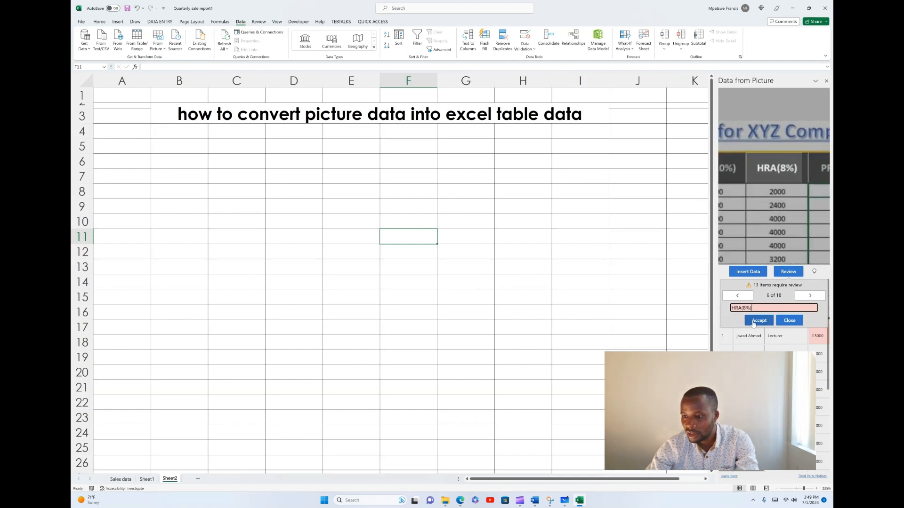
{"action": "left_click", "coordinate": [754, 324]}
{"action": "left_click", "coordinate": [753, 324]}
{"action": "left_click", "coordinate": [754, 324]}
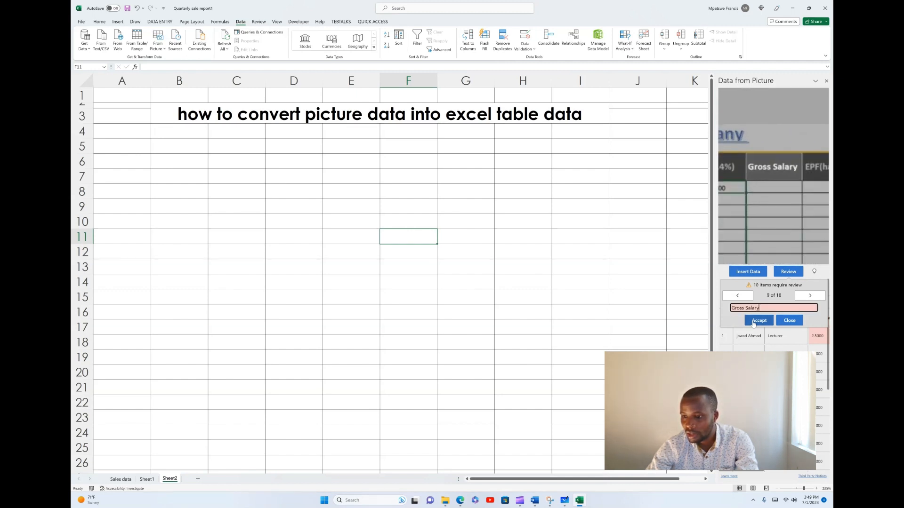
{"action": "left_click", "coordinate": [753, 324]}
{"action": "left_click", "coordinate": [754, 324]}
{"action": "left_click", "coordinate": [754, 324]}
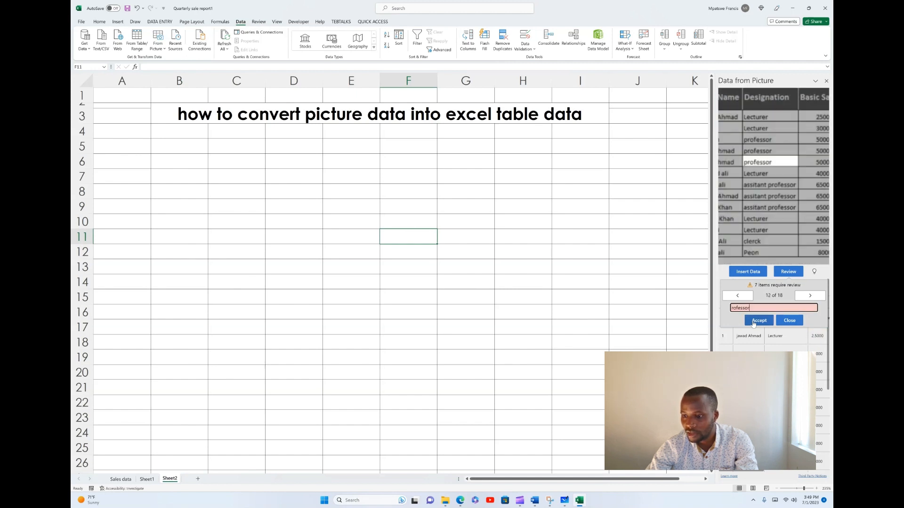
{"action": "left_click", "coordinate": [754, 324]}
{"action": "left_click", "coordinate": [753, 324]}
{"action": "left_click", "coordinate": [754, 324]}
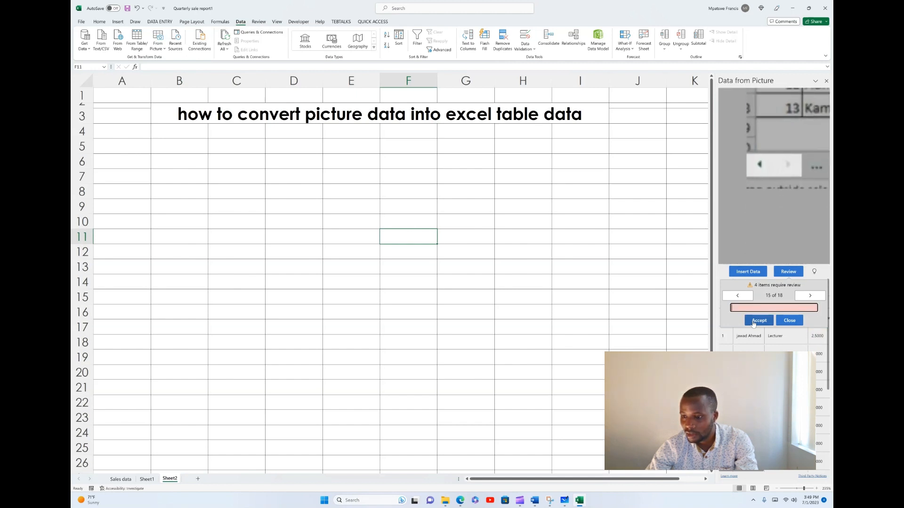
{"action": "left_click", "coordinate": [754, 324]}
{"action": "left_click", "coordinate": [753, 323]}
{"action": "left_click", "coordinate": [754, 323]}
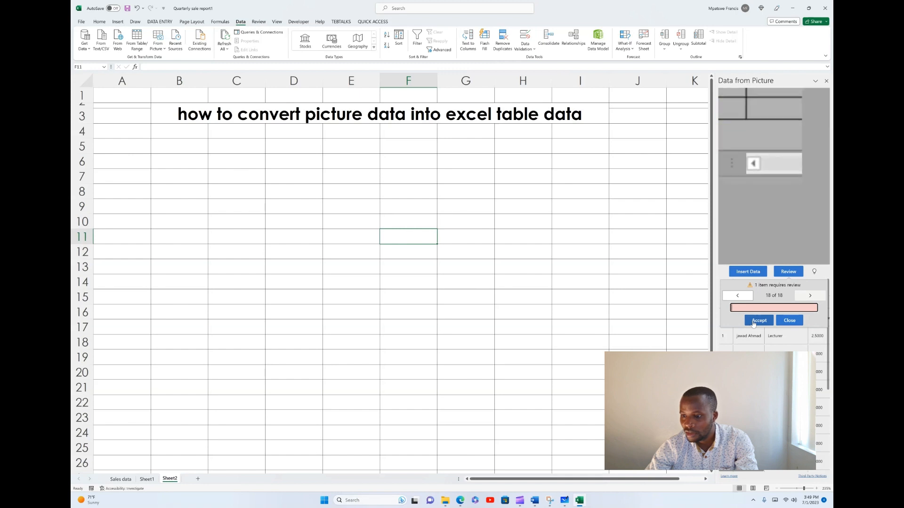
{"action": "left_click", "coordinate": [754, 324]}
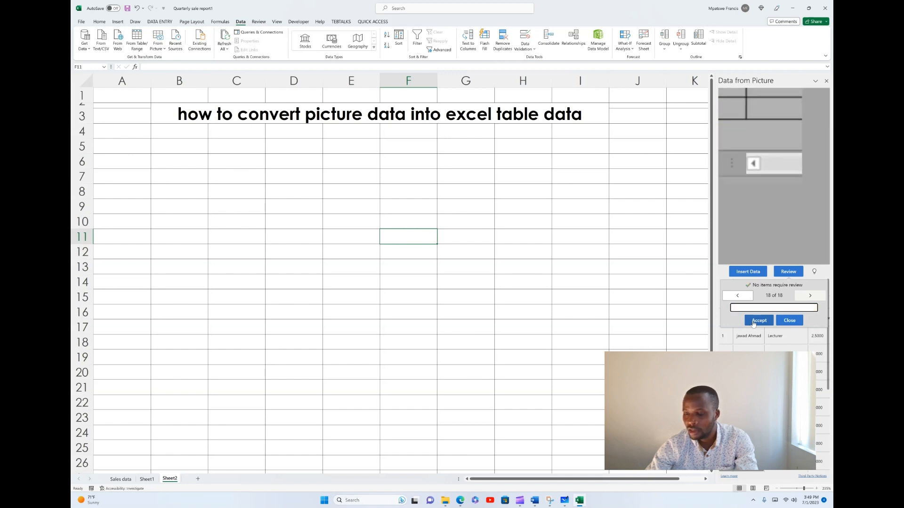
{"action": "left_click", "coordinate": [753, 324]}
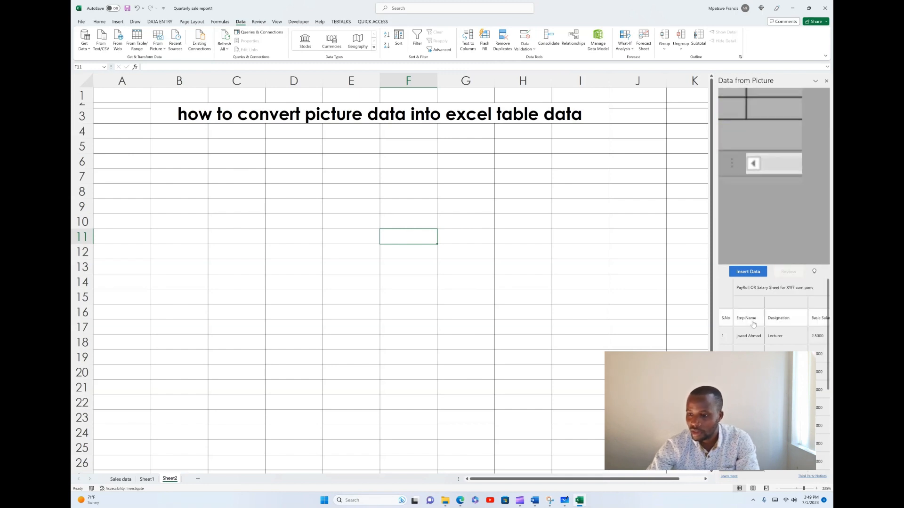
Step: Check the reviewed data preview and insert the data into Sheet2 at cell F11, confirming responsibility for its accuracy
{"action": "scroll", "coordinate": [753, 324], "scroll_direction": "down", "scroll_amount": 1}
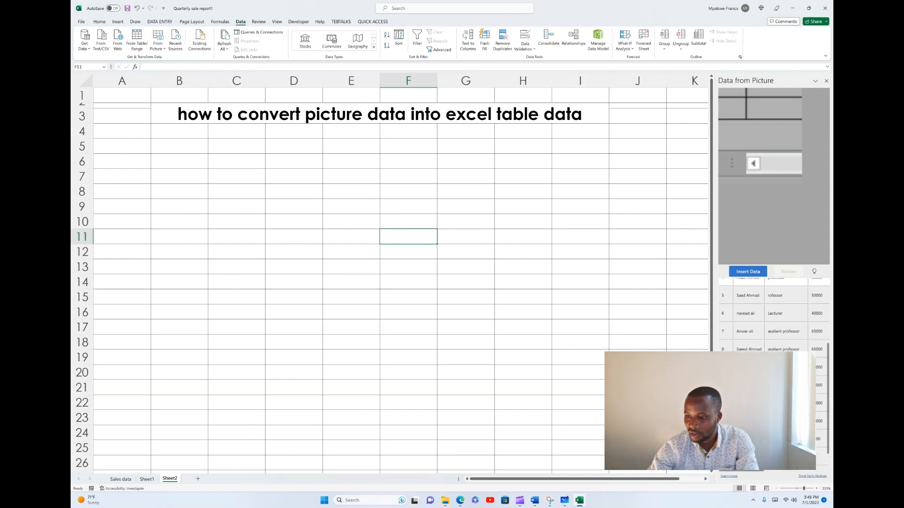
{"action": "scroll", "coordinate": [772, 320], "scroll_direction": "up", "scroll_amount": 1}
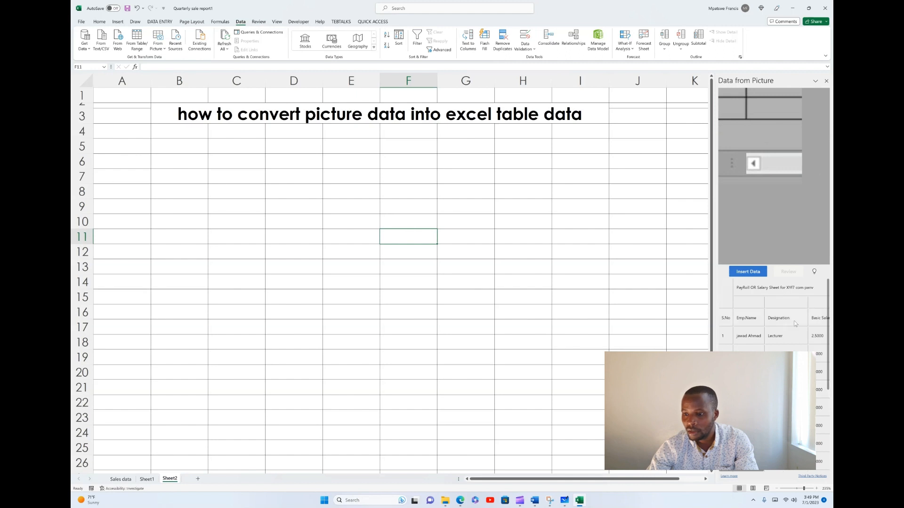
{"action": "left_click", "coordinate": [750, 272]}
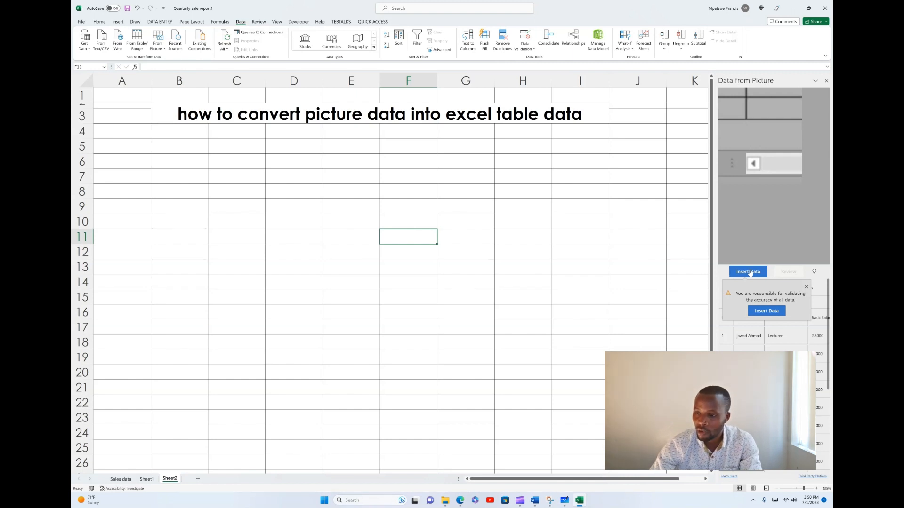
{"action": "left_click", "coordinate": [763, 312]}
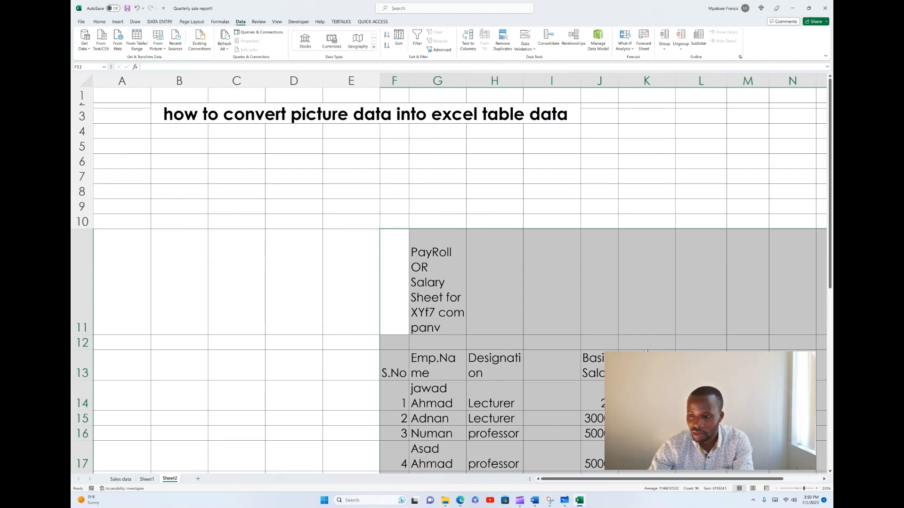
Step: Cut the inserted payroll table and paste it so that it starts at cell B6
{"action": "scroll", "coordinate": [646, 351], "scroll_direction": "down", "scroll_amount": 3}
{"action": "scroll", "coordinate": [646, 351], "scroll_direction": "down", "scroll_amount": 4}
{"action": "scroll", "coordinate": [645, 351], "scroll_direction": "up", "scroll_amount": 7}
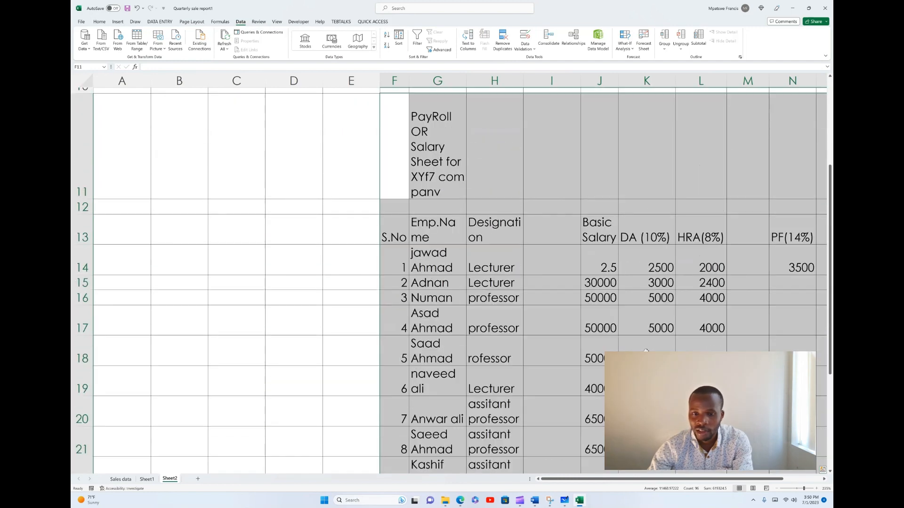
{"action": "scroll", "coordinate": [646, 351], "scroll_direction": "down", "scroll_amount": 3}
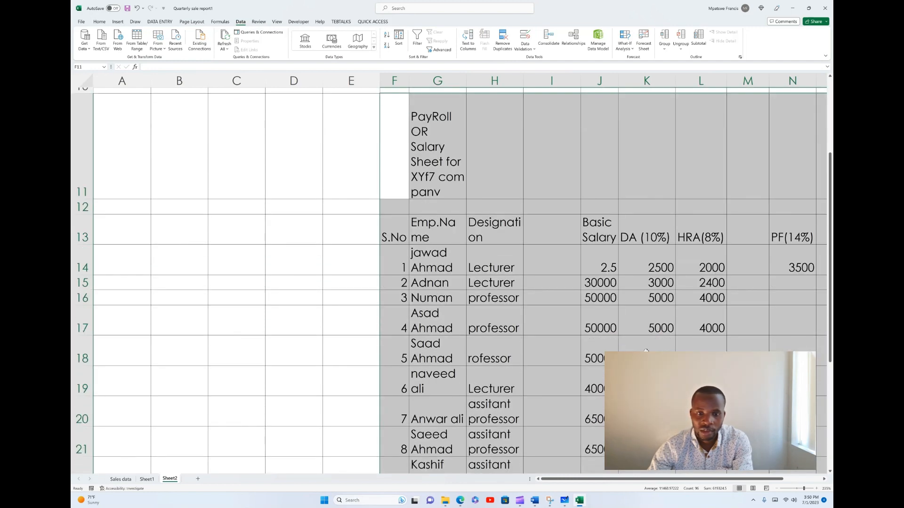
{"action": "scroll", "coordinate": [645, 351], "scroll_direction": "up", "scroll_amount": 3}
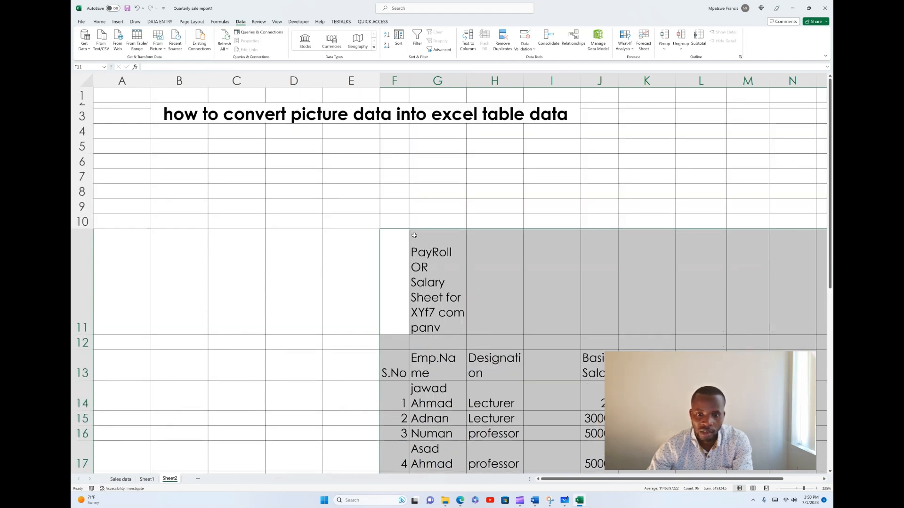
{"action": "right_click", "coordinate": [414, 237]}
{"action": "left_click", "coordinate": [430, 254]}
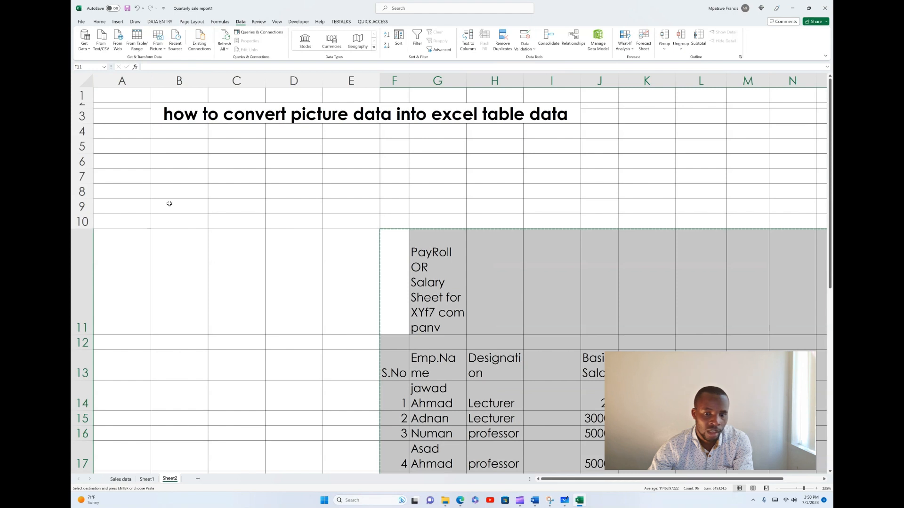
{"action": "scroll", "coordinate": [169, 203], "scroll_direction": "down", "scroll_amount": 1}
{"action": "scroll", "coordinate": [169, 190], "scroll_direction": "up", "scroll_amount": 2}
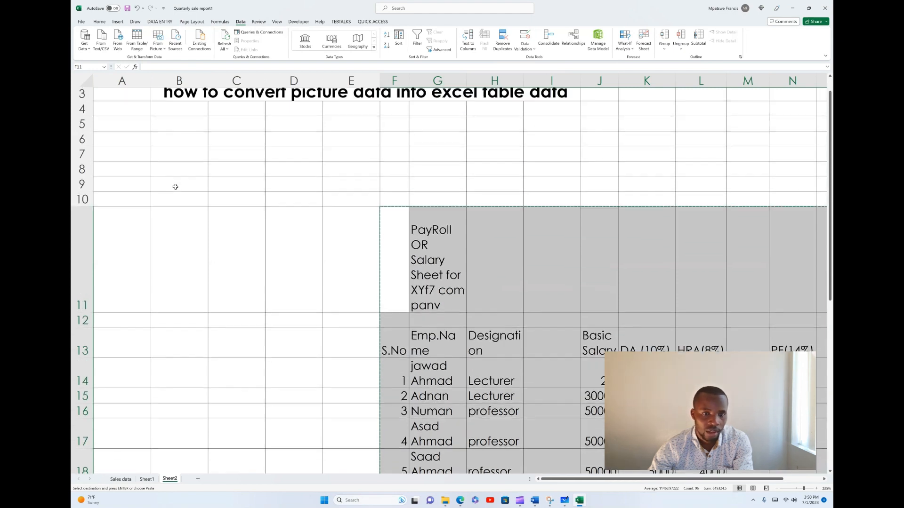
{"action": "left_click", "coordinate": [157, 161]}
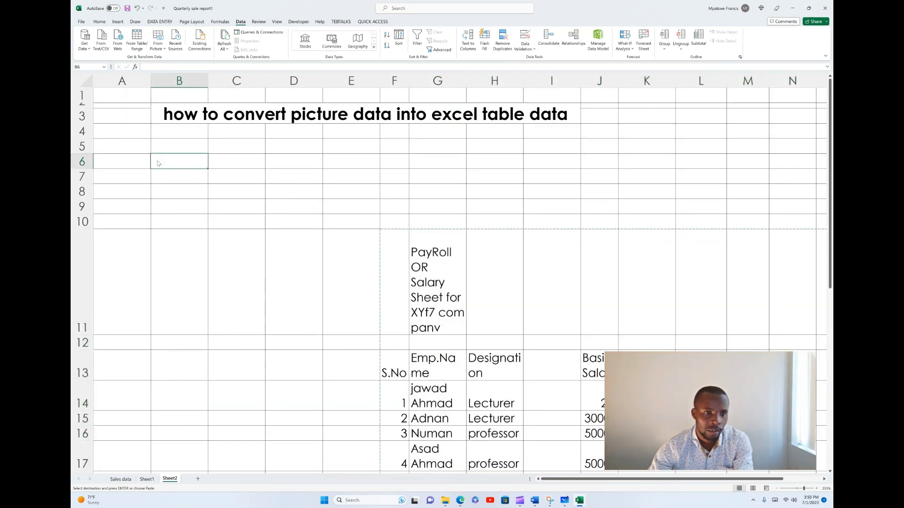
{"action": "right_click", "coordinate": [157, 161]}
{"action": "left_click", "coordinate": [174, 207]}
{"action": "scroll", "coordinate": [271, 224], "scroll_direction": "down", "scroll_amount": 4}
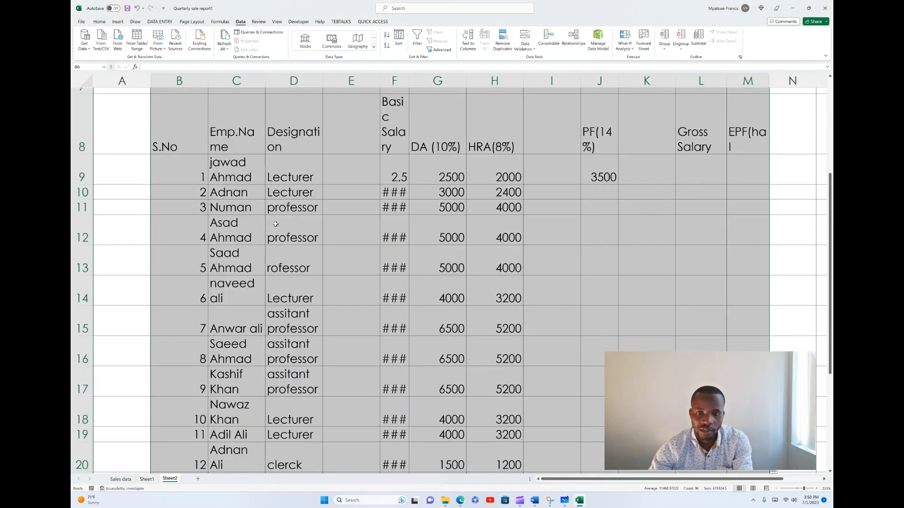
{"action": "scroll", "coordinate": [275, 223], "scroll_direction": "up", "scroll_amount": 4}
{"action": "scroll", "coordinate": [276, 223], "scroll_direction": "down", "scroll_amount": 4}
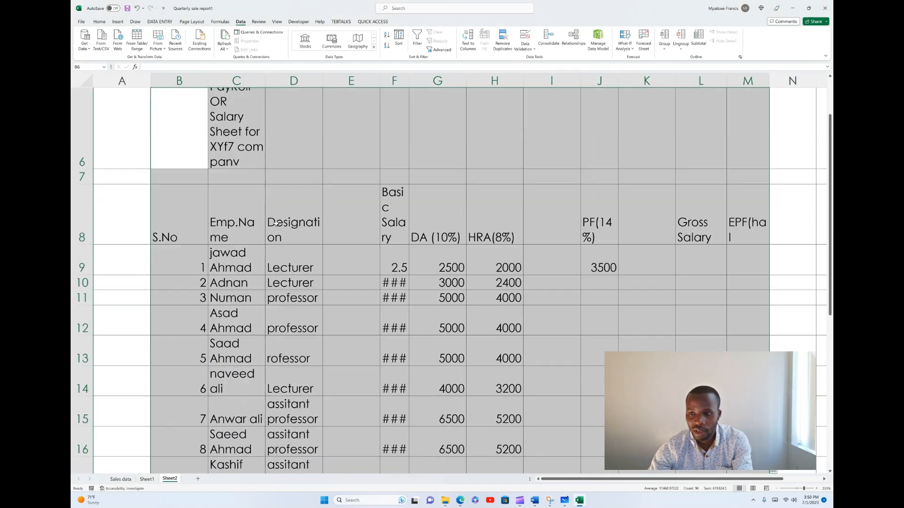
{"action": "scroll", "coordinate": [276, 223], "scroll_direction": "up", "scroll_amount": 4}
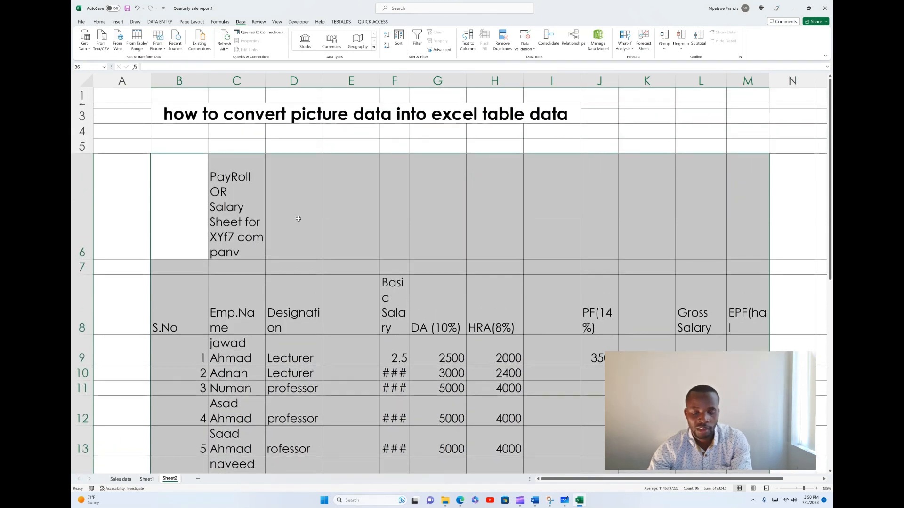
Step: Merge and centre the payroll title across B6:K6 and reduce row 6 to the height of a single text line
{"action": "left_click", "coordinate": [347, 226]}
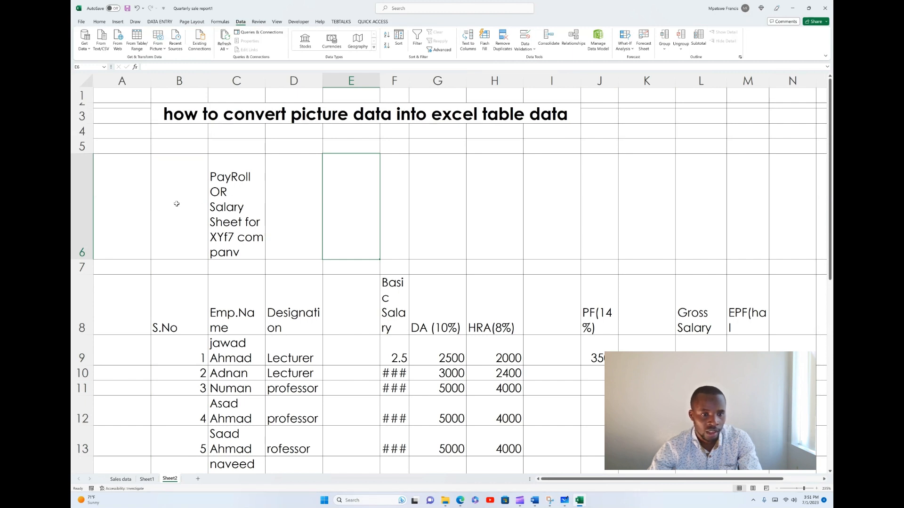
{"action": "left_click_drag", "start_coordinate": [184, 203], "coordinate": [656, 208]}
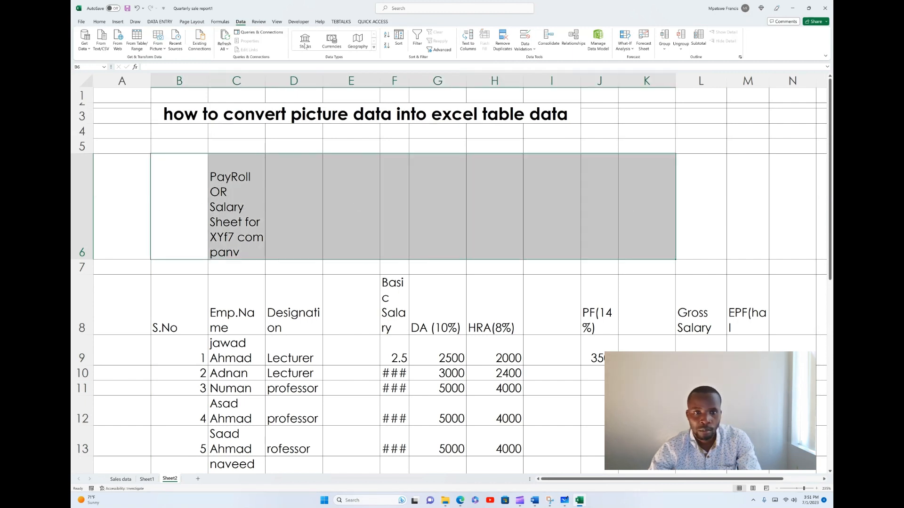
{"action": "left_click", "coordinate": [99, 22]}
{"action": "left_click", "coordinate": [280, 46]}
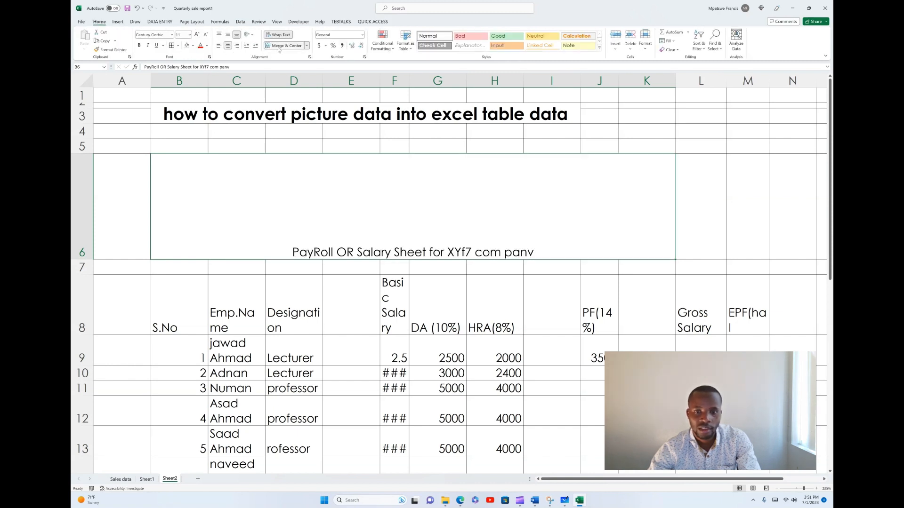
{"action": "left_click_drag", "start_coordinate": [92, 259], "coordinate": [99, 171]}
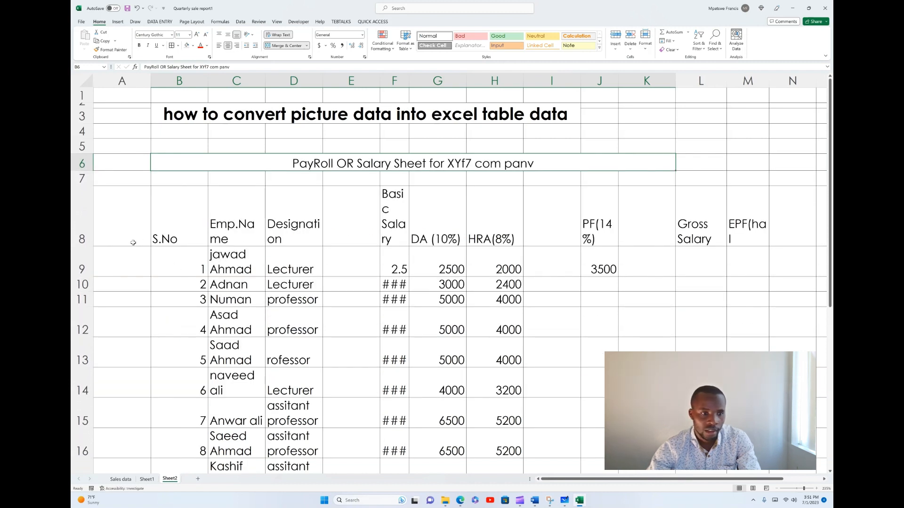
{"action": "mouse_move", "coordinate": [89, 246]}
{"action": "left_mouse_down"}
{"action": "mouse_move", "coordinate": [82, 206]}
{"action": "mouse_move", "coordinate": [85, 244]}
{"action": "left_mouse_up"}
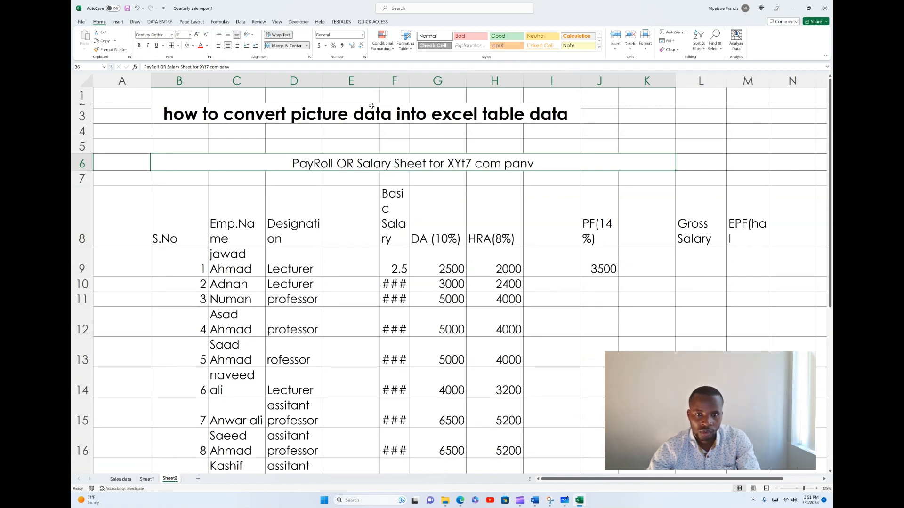
Step: Narrow columns E and B and slightly widen column H
{"action": "left_click_drag", "start_coordinate": [379, 83], "coordinate": [354, 84]}
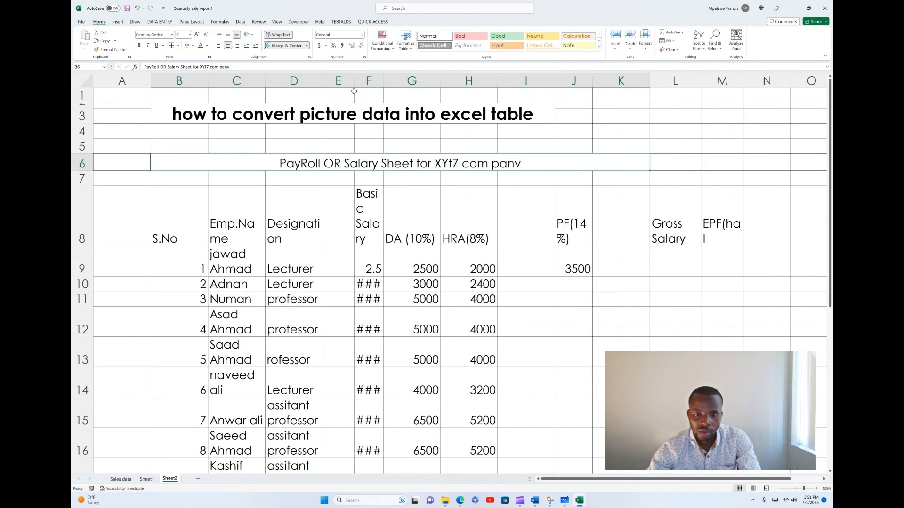
{"action": "left_click", "coordinate": [195, 97]}
{"action": "left_click_drag", "start_coordinate": [208, 81], "coordinate": [191, 85]}
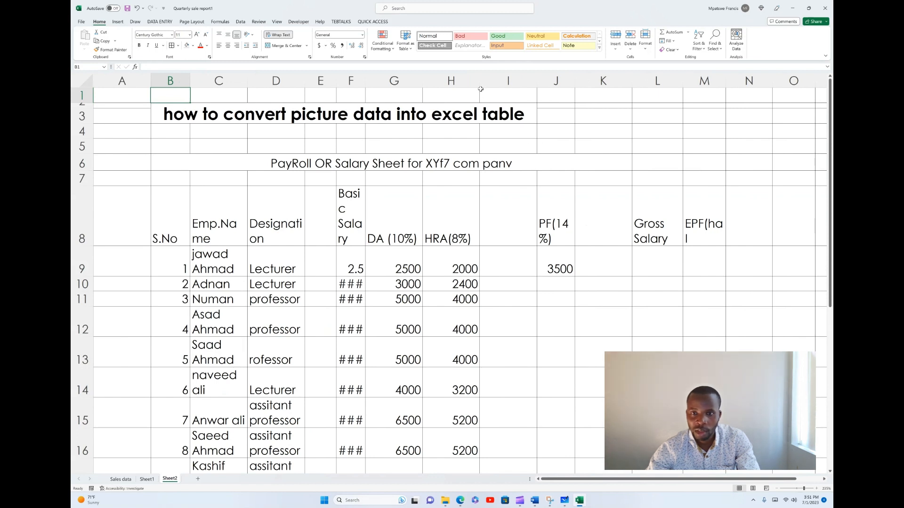
{"action": "left_click_drag", "start_coordinate": [479, 80], "coordinate": [492, 81]}
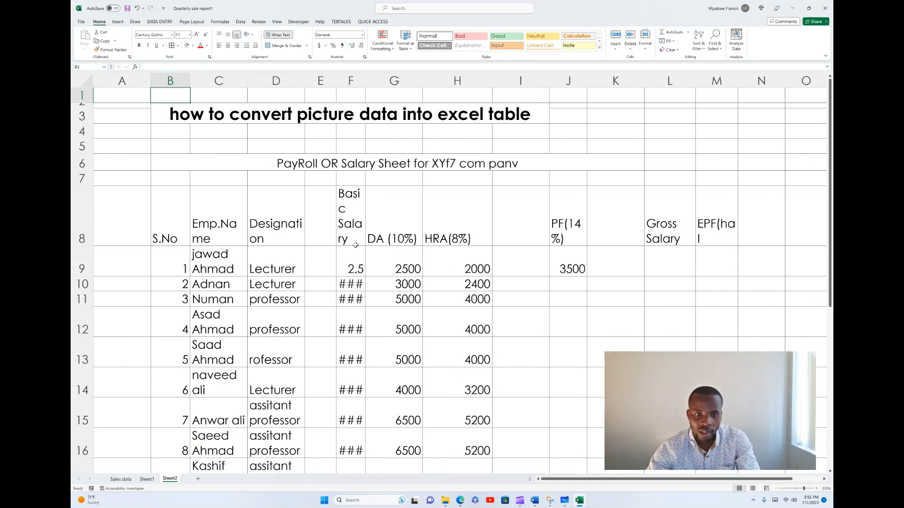
Step: Make the payroll column headings in B8:M8 bold
{"action": "left_click_drag", "start_coordinate": [162, 224], "coordinate": [732, 225]}
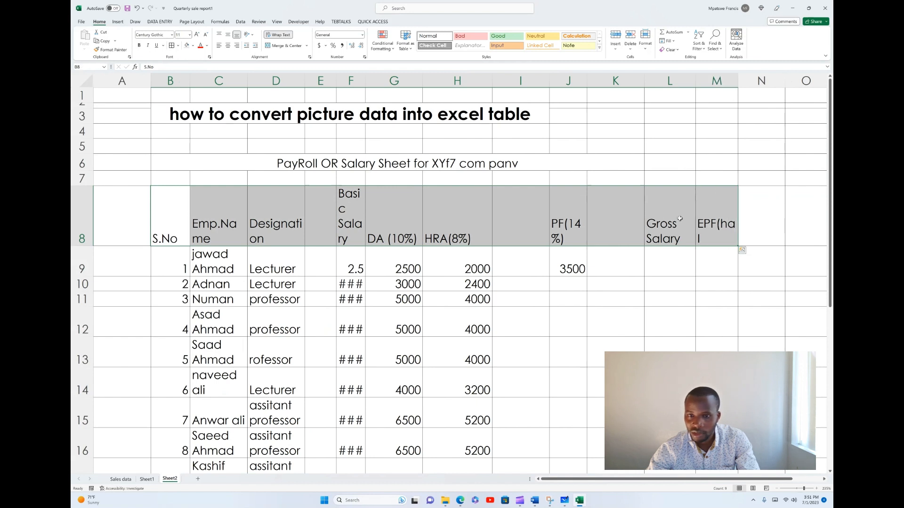
{"action": "left_click", "coordinate": [140, 46]}
{"action": "left_click", "coordinate": [319, 248]}
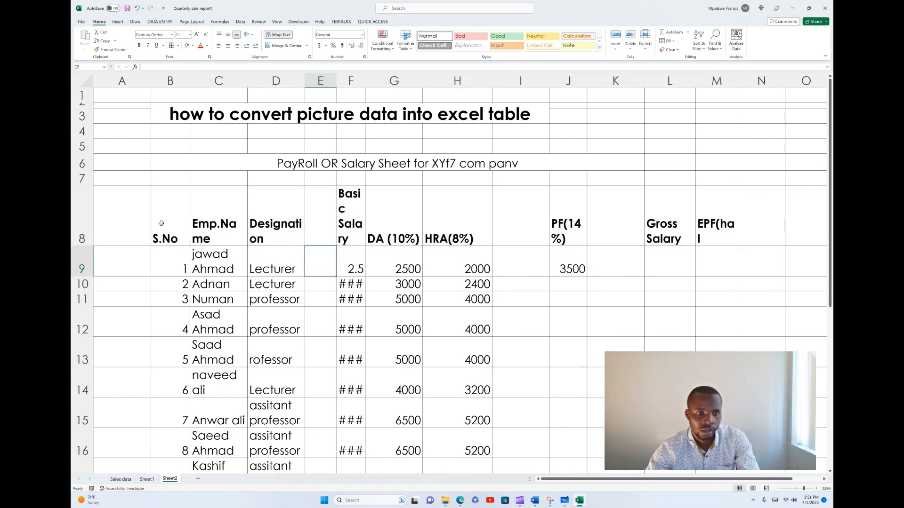
Step: Create an Excel table from the payroll range B8:M24, specifying that it has headers
{"action": "left_click", "coordinate": [167, 195]}
{"action": "left_click_drag", "start_coordinate": [167, 195], "coordinate": [226, 268]}
{"action": "left_click_drag", "start_coordinate": [658, 490], "coordinate": [650, 307]}
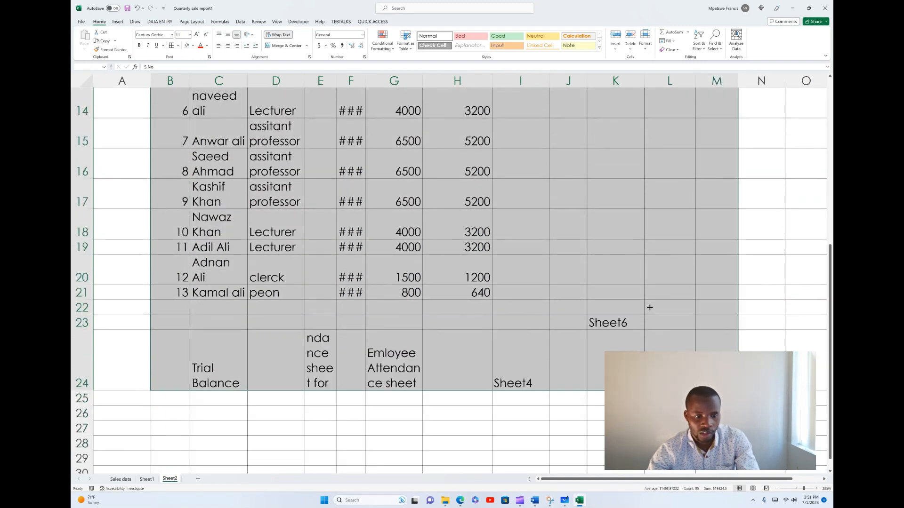
{"action": "left_click", "coordinate": [117, 21]}
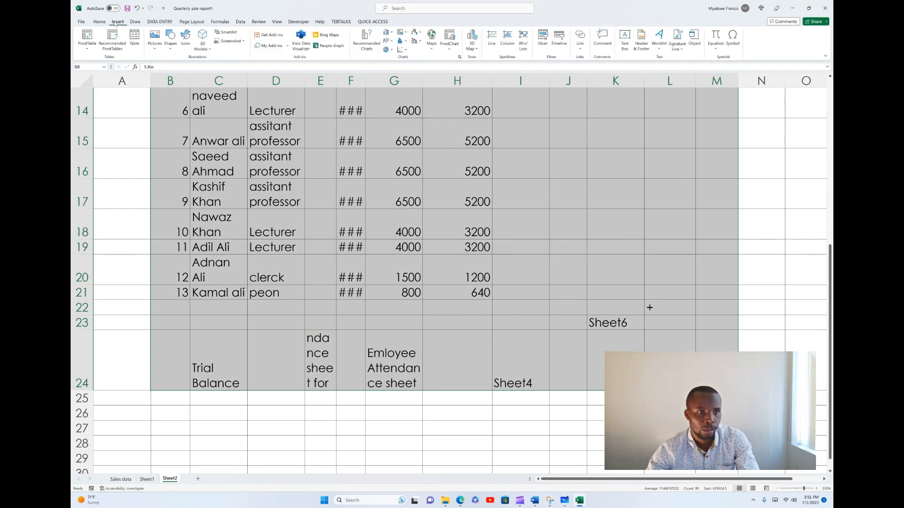
{"action": "left_click", "coordinate": [135, 38]}
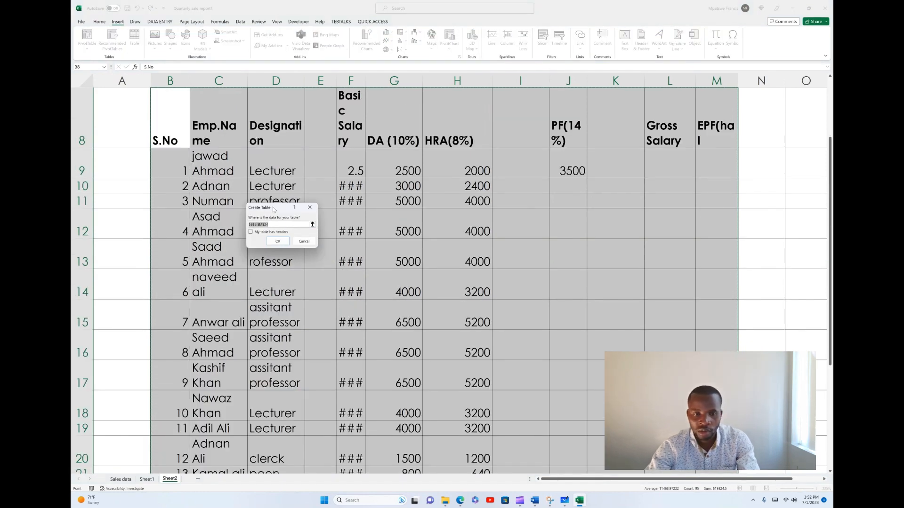
{"action": "left_click", "coordinate": [251, 232]}
{"action": "left_click", "coordinate": [283, 242]}
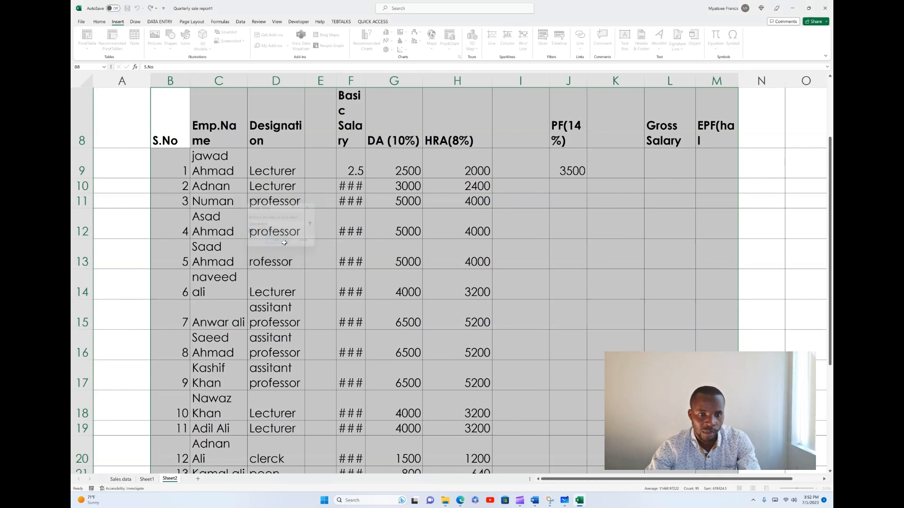
{"action": "left_click", "coordinate": [479, 283]}
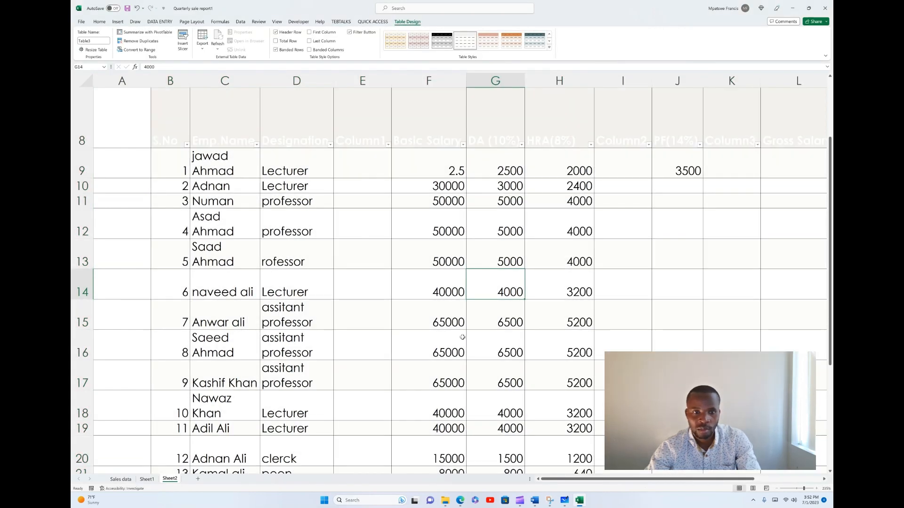
Step: View the filter options of the S.No column and close them without applying a filter
{"action": "scroll", "coordinate": [462, 337], "scroll_direction": "up", "scroll_amount": 3}
{"action": "left_click", "coordinate": [312, 284]}
{"action": "left_click", "coordinate": [195, 240]}
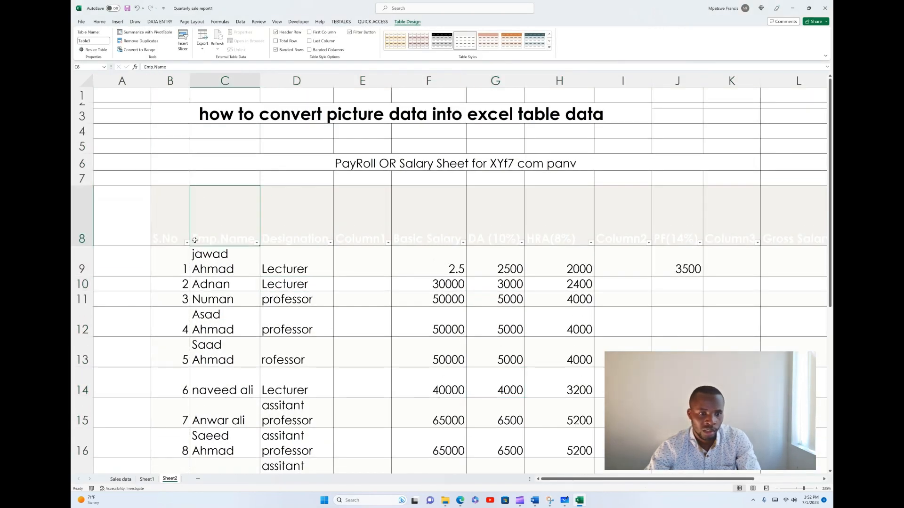
{"action": "left_click", "coordinate": [187, 242]}
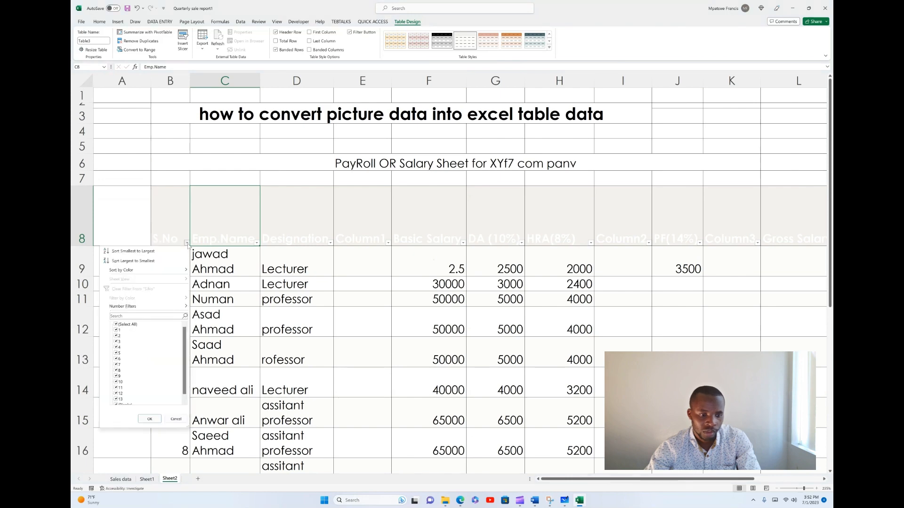
{"action": "left_click", "coordinate": [187, 243]}
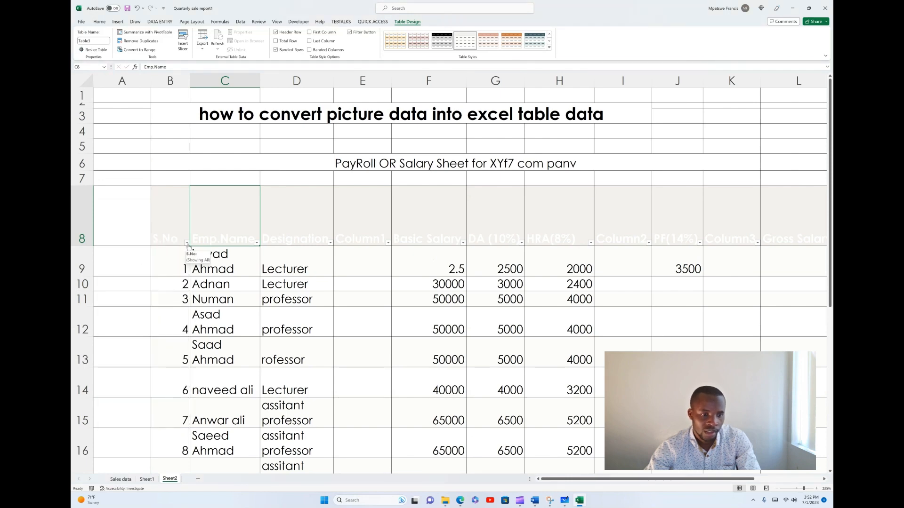
{"action": "left_click", "coordinate": [187, 243]}
{"action": "left_click", "coordinate": [187, 243]}
Step: Look through the payroll table's rows down to row 24 and compare it with the table on Sheet1
{"action": "scroll", "coordinate": [330, 291], "scroll_direction": "down", "scroll_amount": 3}
{"action": "scroll", "coordinate": [330, 291], "scroll_direction": "down", "scroll_amount": 3}
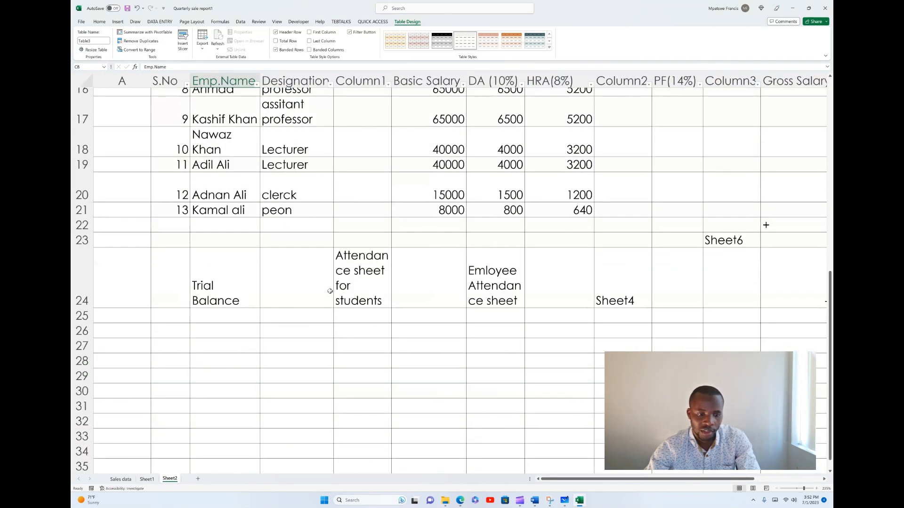
{"action": "scroll", "coordinate": [330, 291], "scroll_direction": "up", "scroll_amount": 3}
{"action": "left_click", "coordinate": [148, 479]}
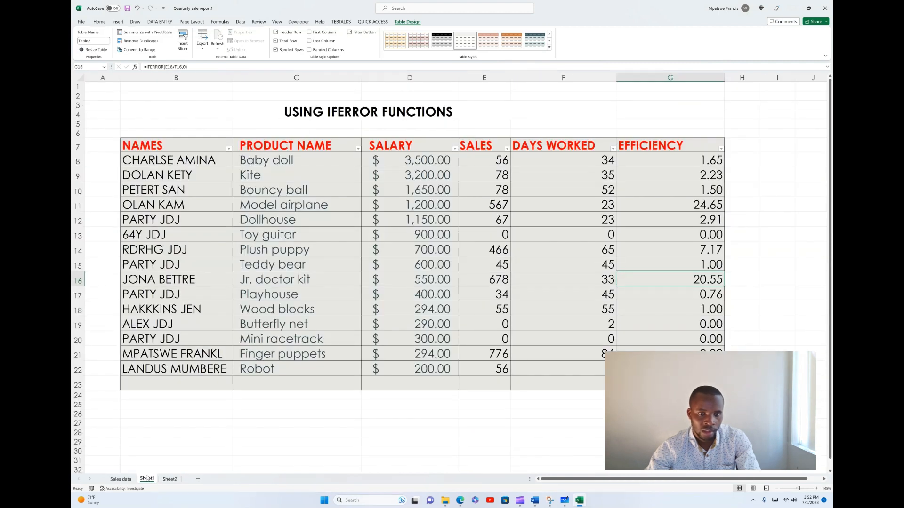
{"action": "left_click", "coordinate": [169, 478]}
{"action": "scroll", "coordinate": [347, 343], "scroll_direction": "down", "scroll_amount": 5}
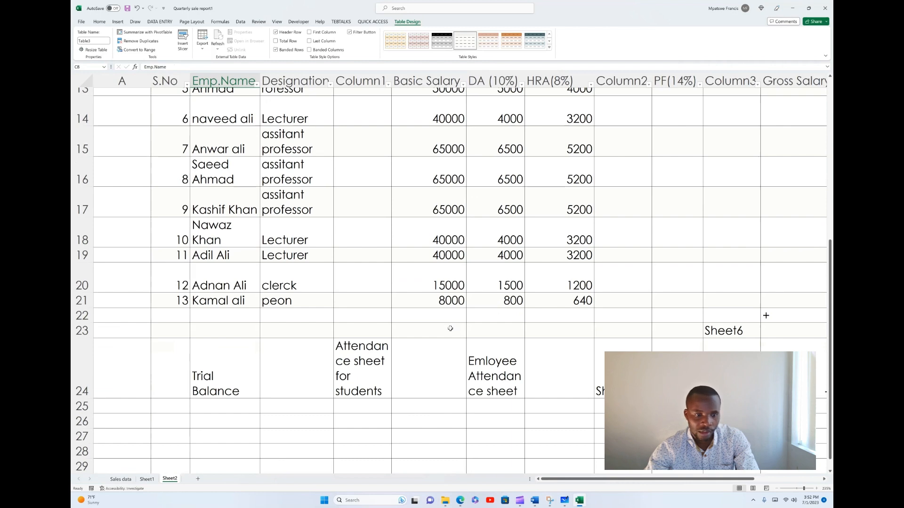
{"action": "scroll", "coordinate": [463, 328], "scroll_direction": "up", "scroll_amount": 3}
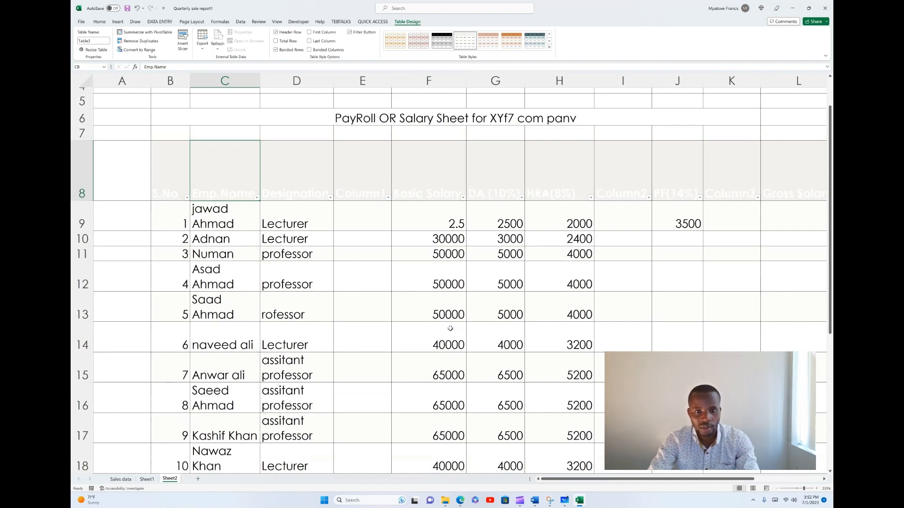
Step: Hide the empty column E between Designation and Basic Salary
{"action": "left_click", "coordinate": [365, 77]}
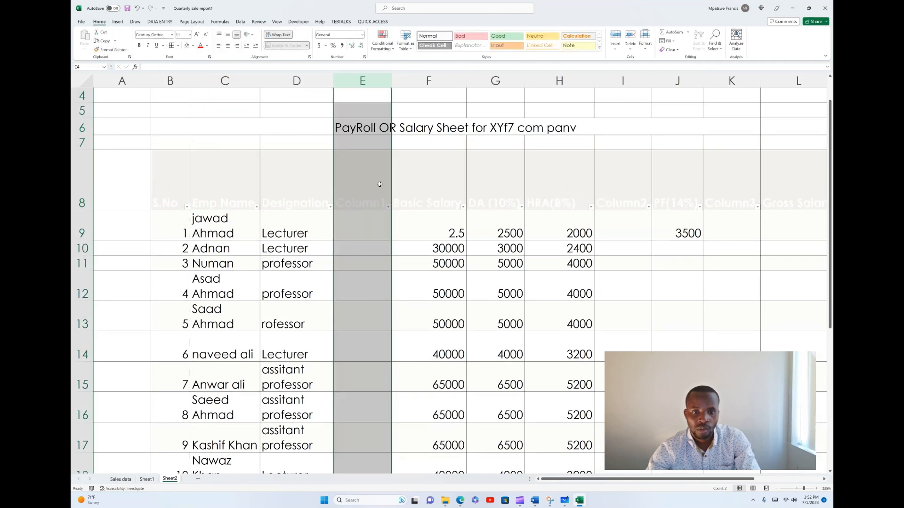
{"action": "right_click", "coordinate": [353, 94]}
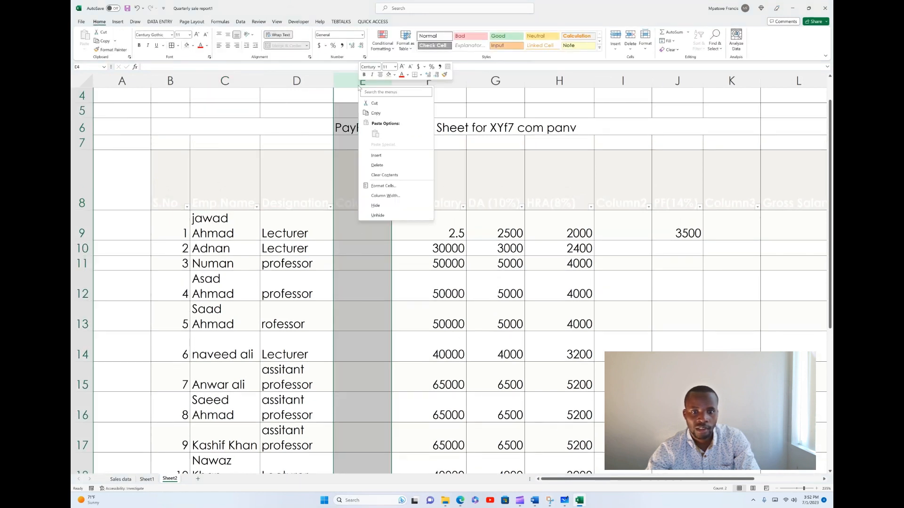
{"action": "left_click", "coordinate": [376, 205]}
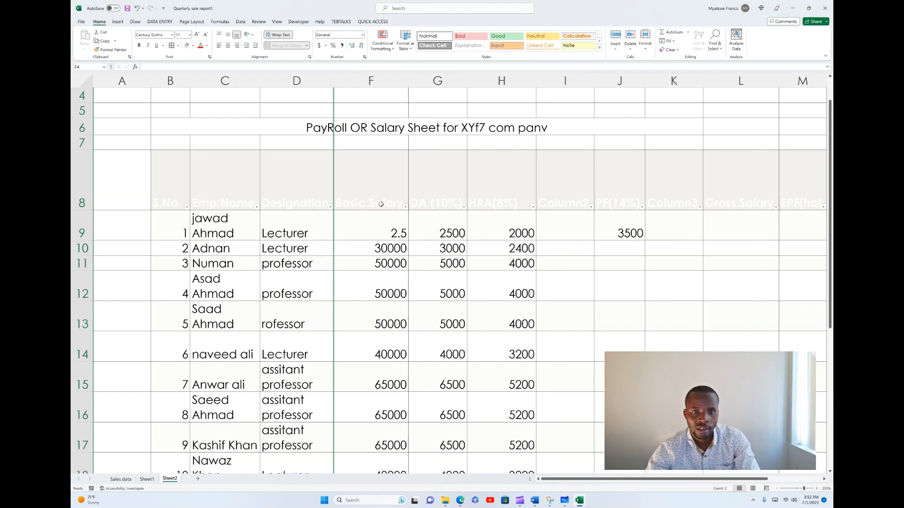
{"action": "left_click", "coordinate": [380, 204]}
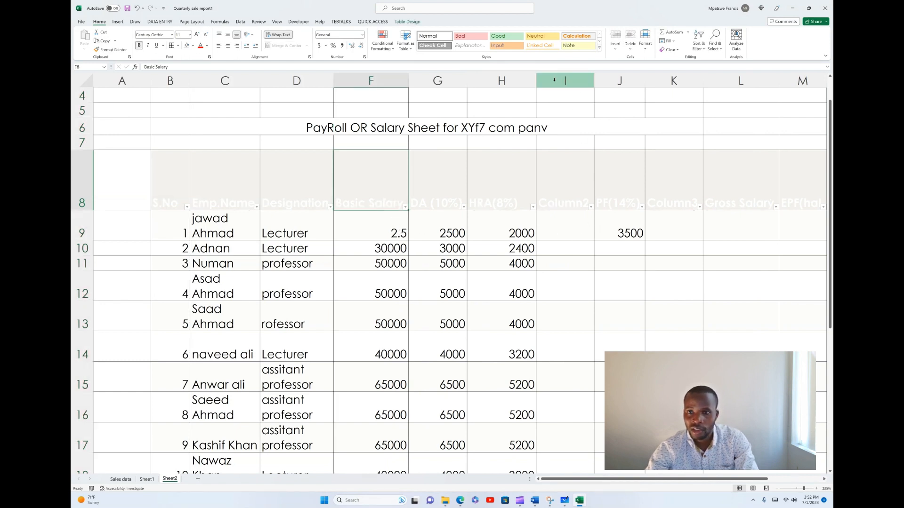
Step: Hide the empty columns I and K on either side of the PF(14%) column
{"action": "right_click", "coordinate": [565, 81]}
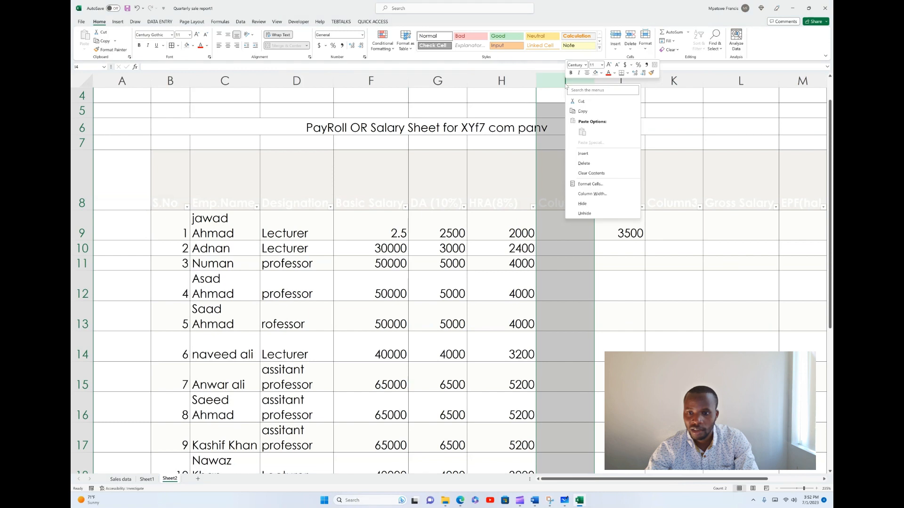
{"action": "left_click", "coordinate": [582, 202]}
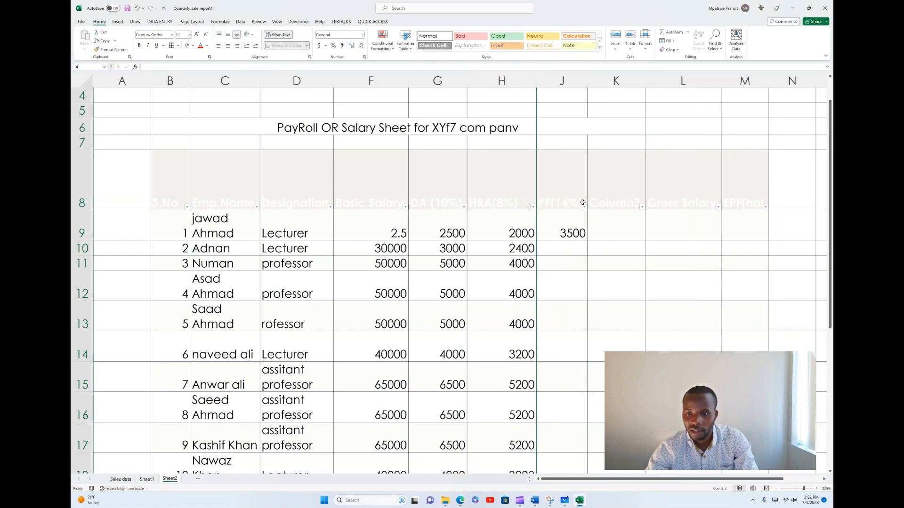
{"action": "left_click", "coordinate": [622, 76]}
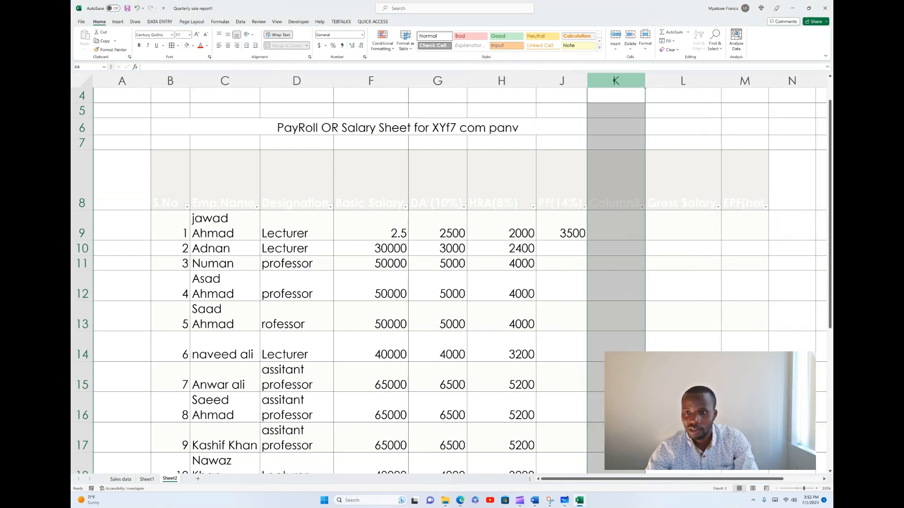
{"action": "right_click", "coordinate": [617, 81]}
{"action": "left_click", "coordinate": [631, 202]}
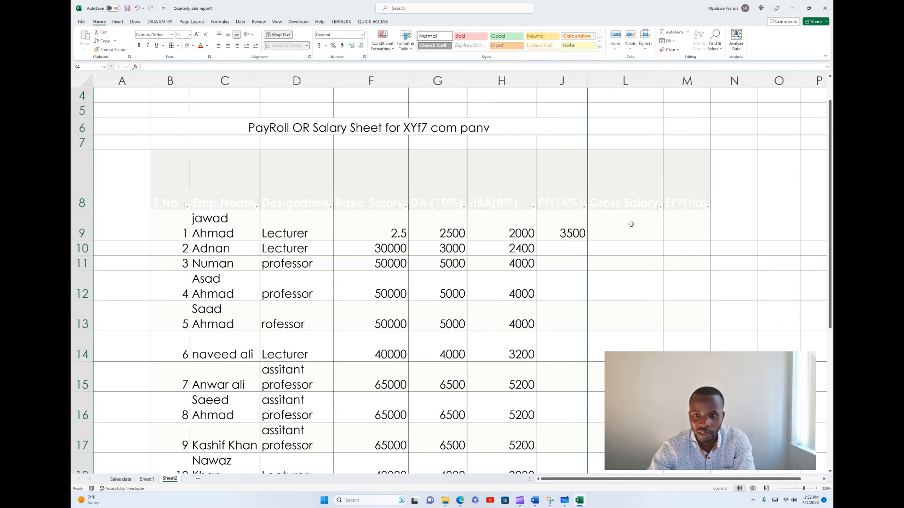
Step: Look over the payroll table and switch to Microsoft Edge to view the original salary sheet picture
{"action": "scroll", "coordinate": [631, 224], "scroll_direction": "down", "scroll_amount": 4}
{"action": "scroll", "coordinate": [594, 274], "scroll_direction": "up", "scroll_amount": 4}
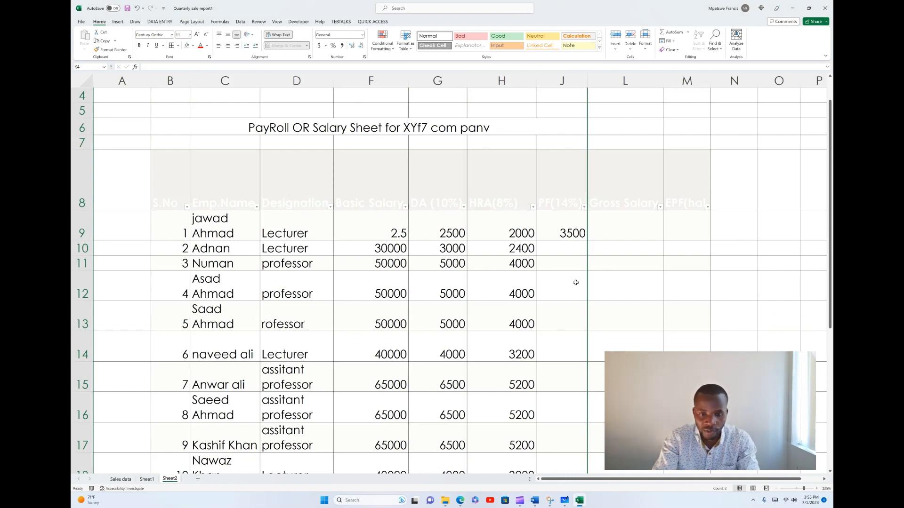
{"action": "left_click", "coordinate": [460, 500]}
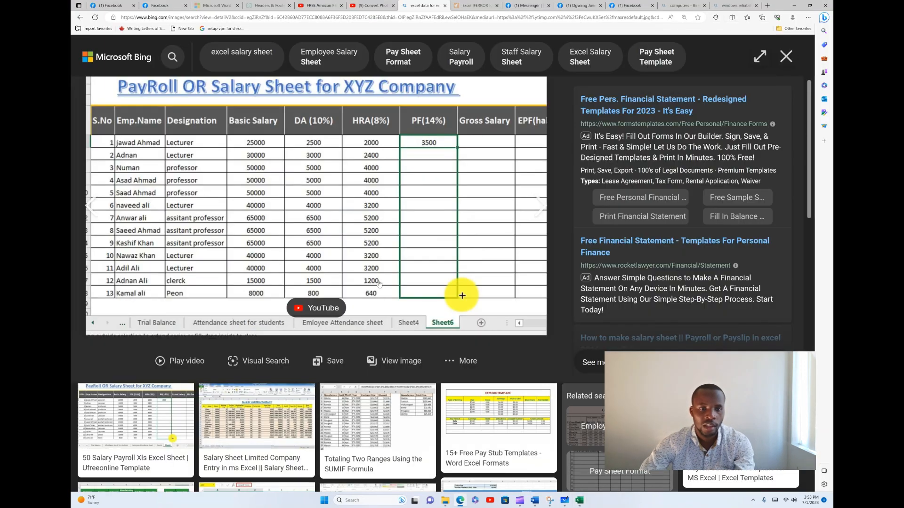